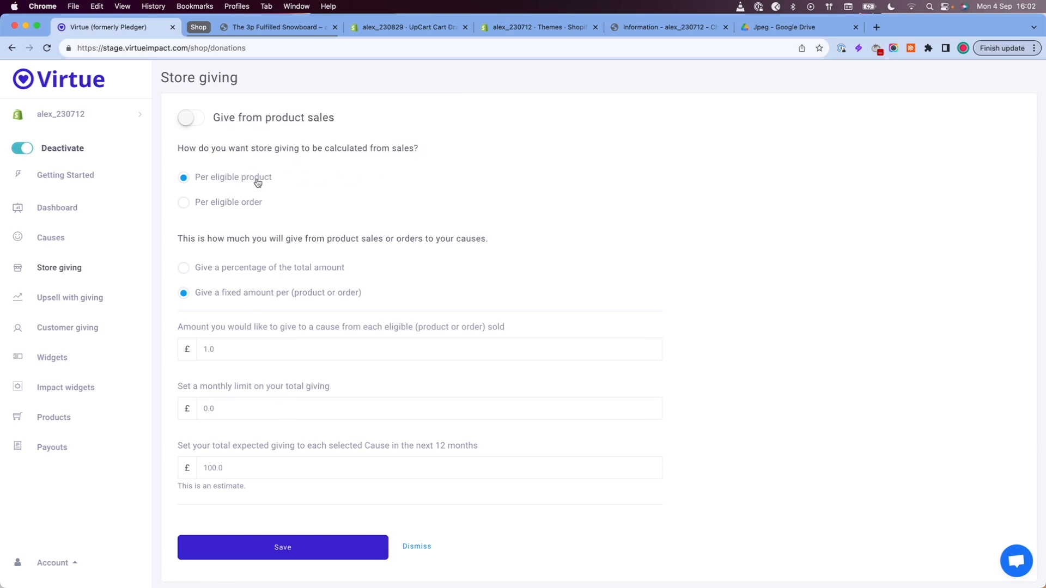
pyautogui.click(216, 204)
pyautogui.click(200, 180)
pyautogui.click(183, 269)
pyautogui.click(186, 295)
pyautogui.click(218, 349)
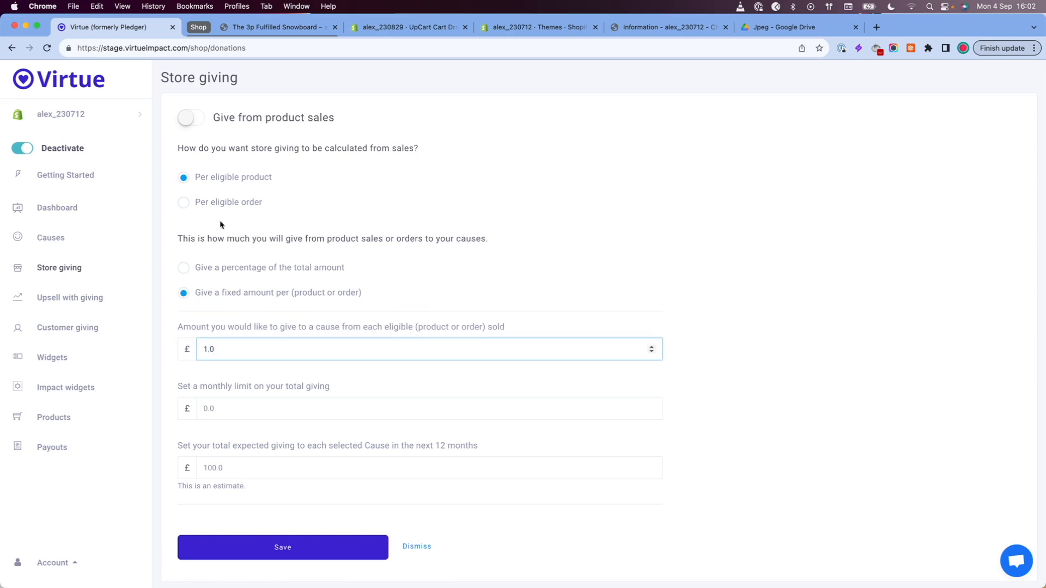
# Step: Set store giving to be calculated per eligible order as a percentage of the total amount
pyautogui.click(184, 207)
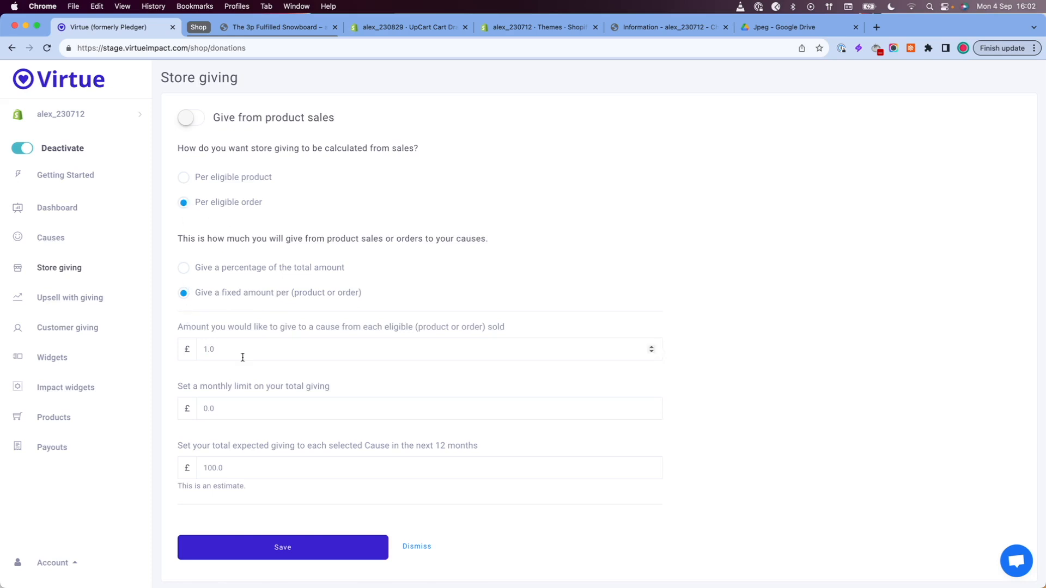
pyautogui.click(183, 178)
pyautogui.click(184, 269)
pyautogui.click(184, 202)
# Step: Set the monthly limit on total store giving to £100
pyautogui.scroll(-1, 244, 407)
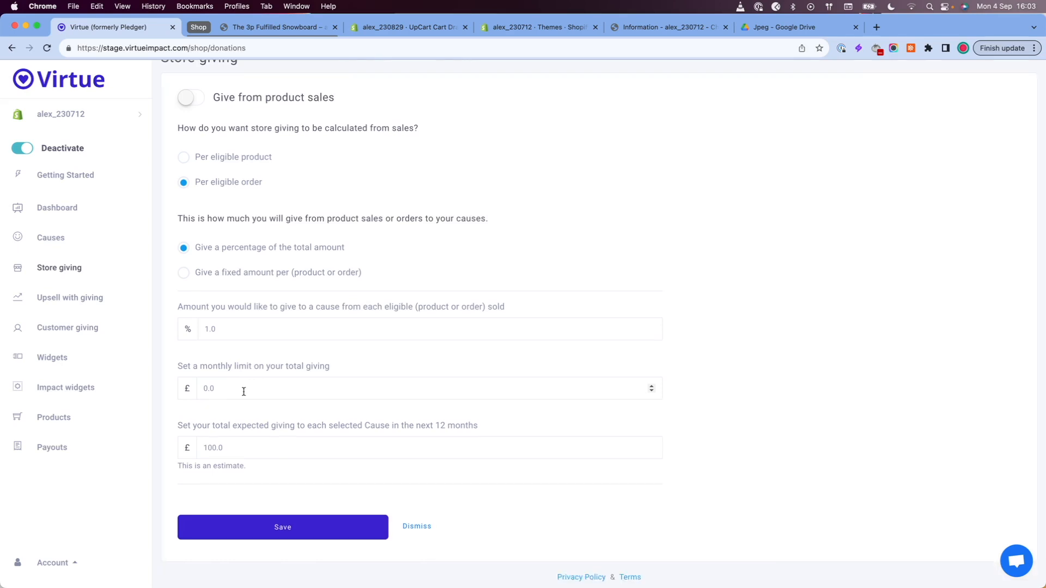
pyautogui.moveTo(236, 388); pyautogui.dragTo(201, 389)
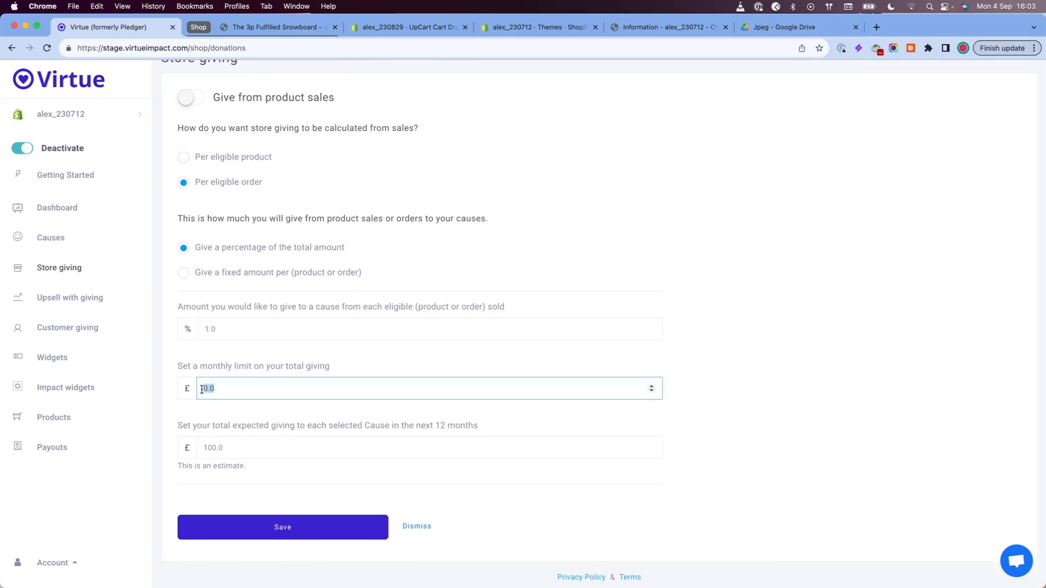
pyautogui.write('100')
pyautogui.click(725, 384)
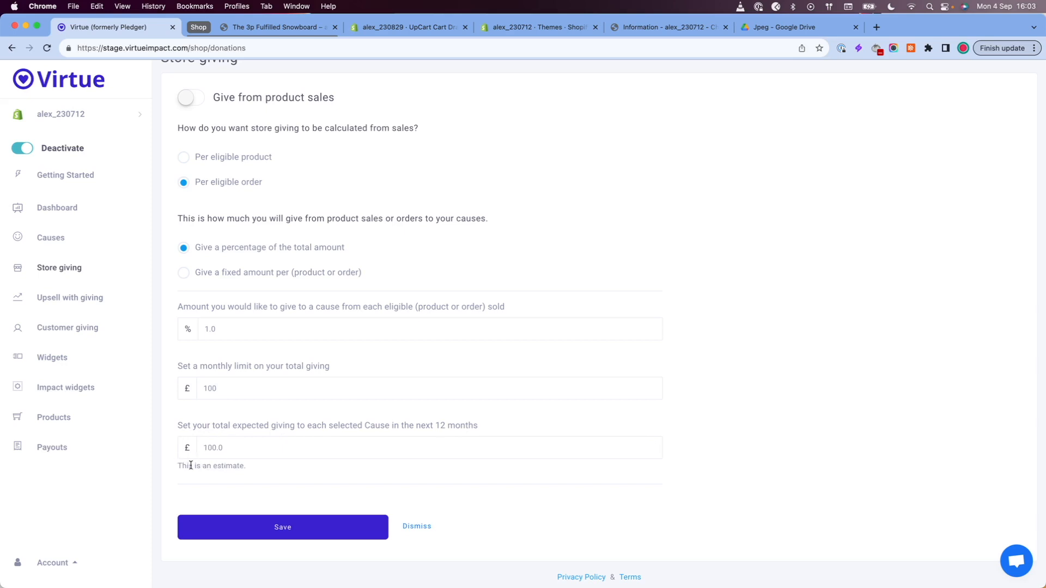
pyautogui.doubleClick(230, 450)
pyautogui.click(236, 449)
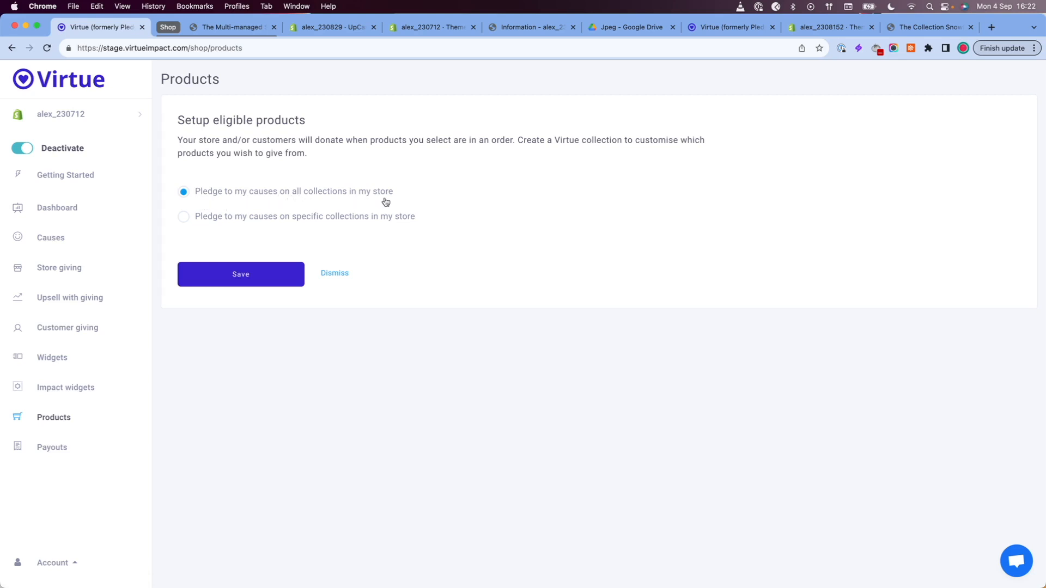
# Step: Restrict pledges to specific collections, choose only the Hydrogen collection, and save the eligible products setup
pyautogui.click(183, 218)
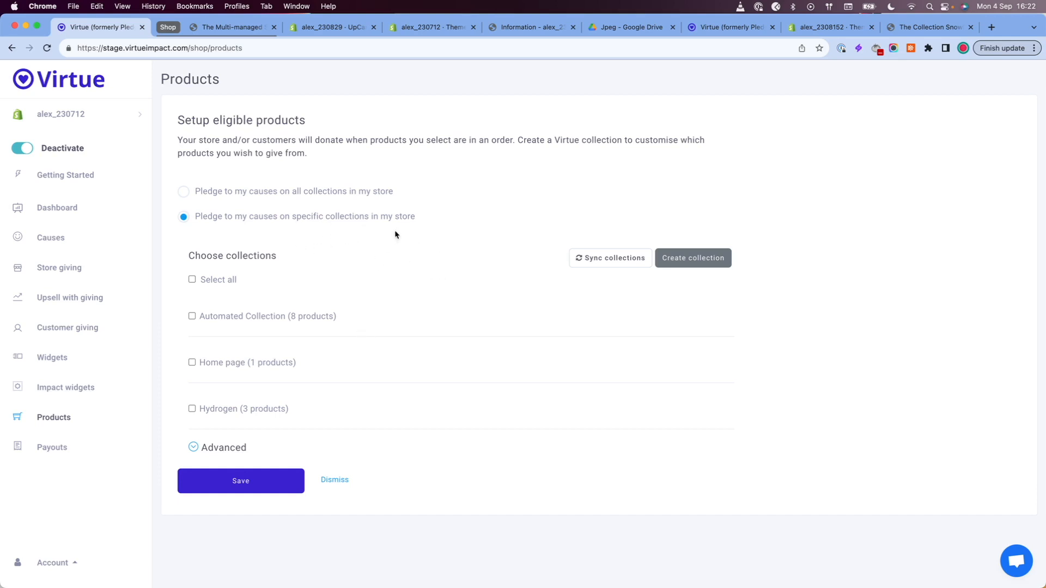
pyautogui.click(192, 409)
pyautogui.click(252, 489)
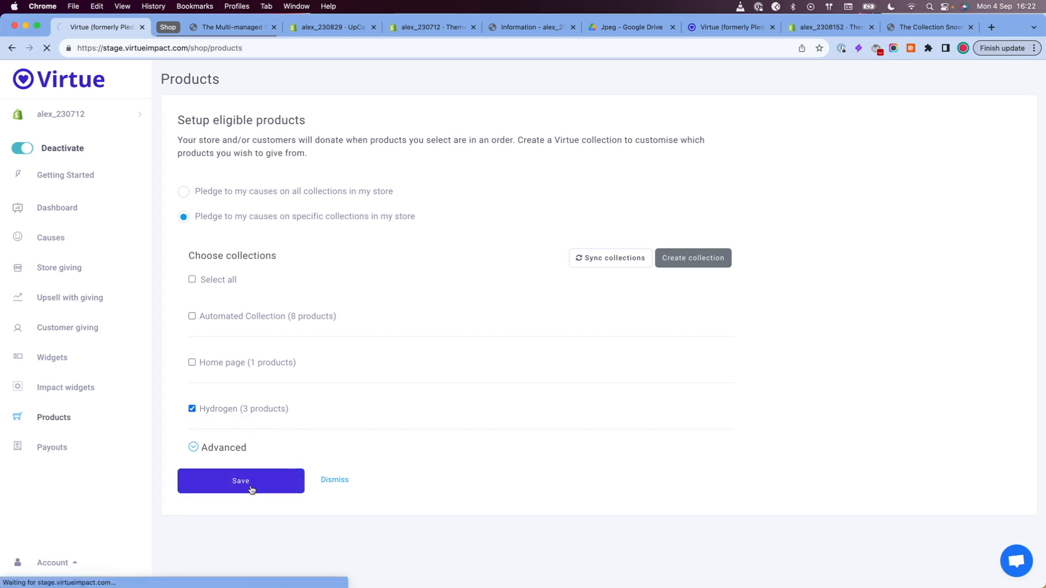
# Step: Check the giving widget on the storefront's Hydrogen snowboard page and compare it with the Multi-location Snowboard page
pyautogui.press('super+9')
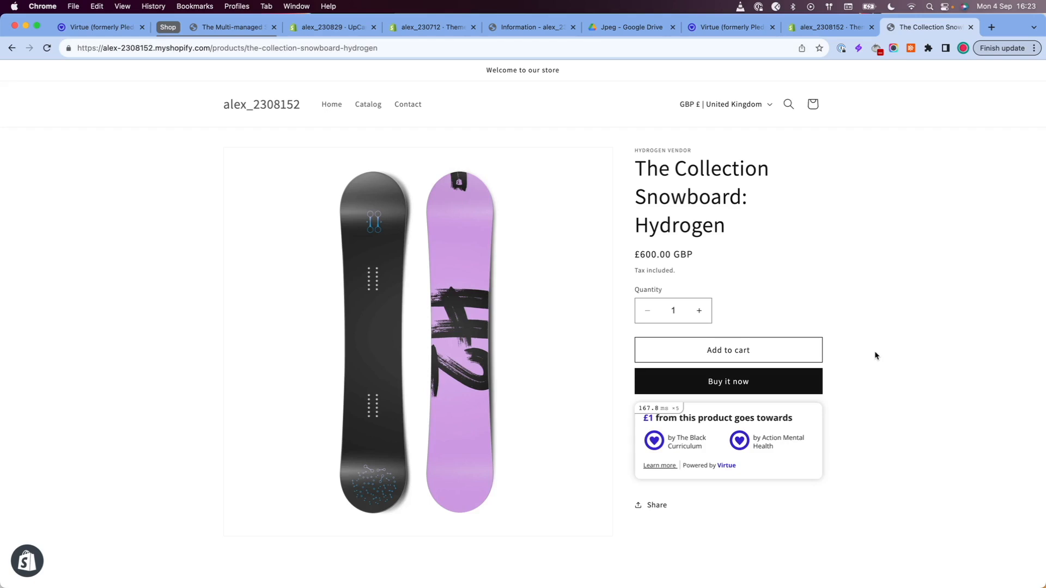
pyautogui.scroll(-5, 876, 354)
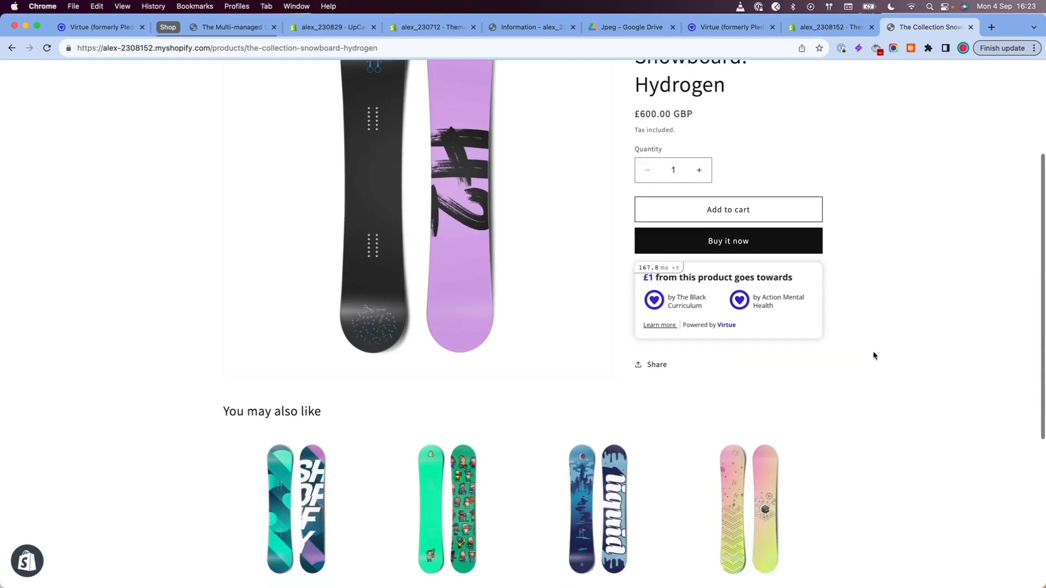
pyautogui.click(441, 442)
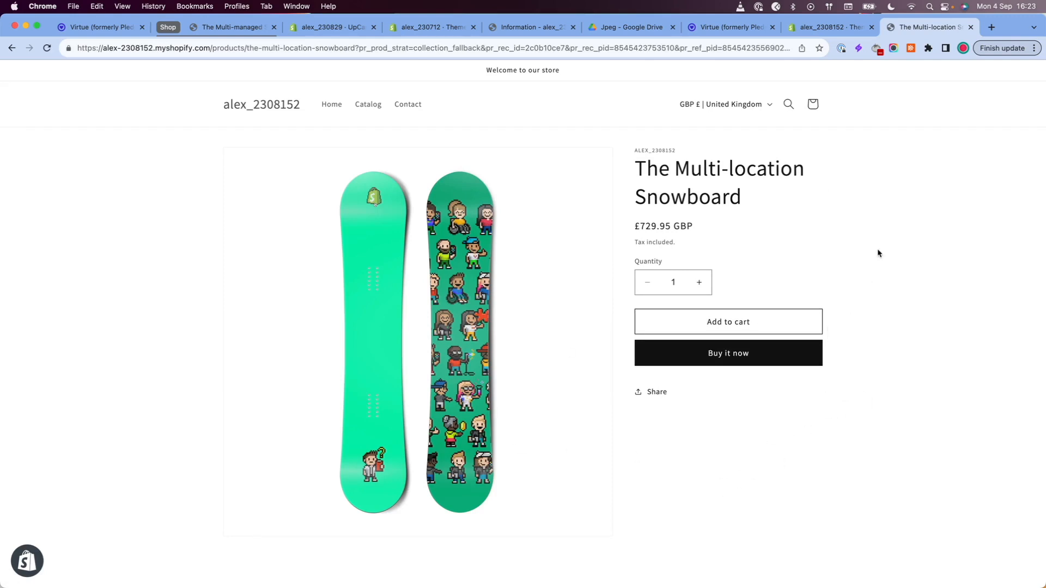
# Step: Back in Virtue, add the Automated Collection and Home page collections, choose a different cause for each collection, and save
pyautogui.click(101, 27)
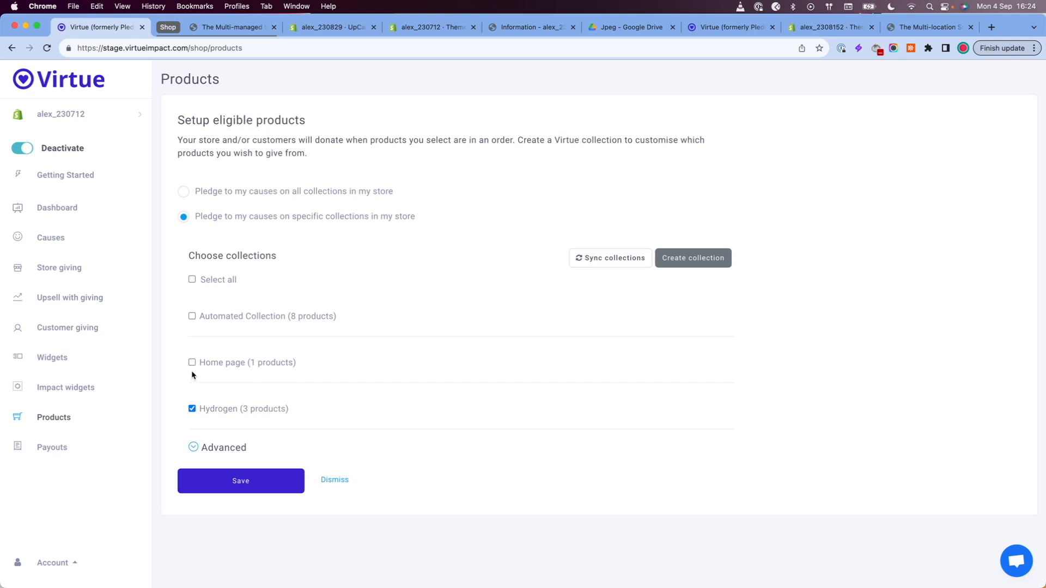
pyautogui.click(192, 362)
pyautogui.click(192, 446)
pyautogui.scroll(-3, 299, 350)
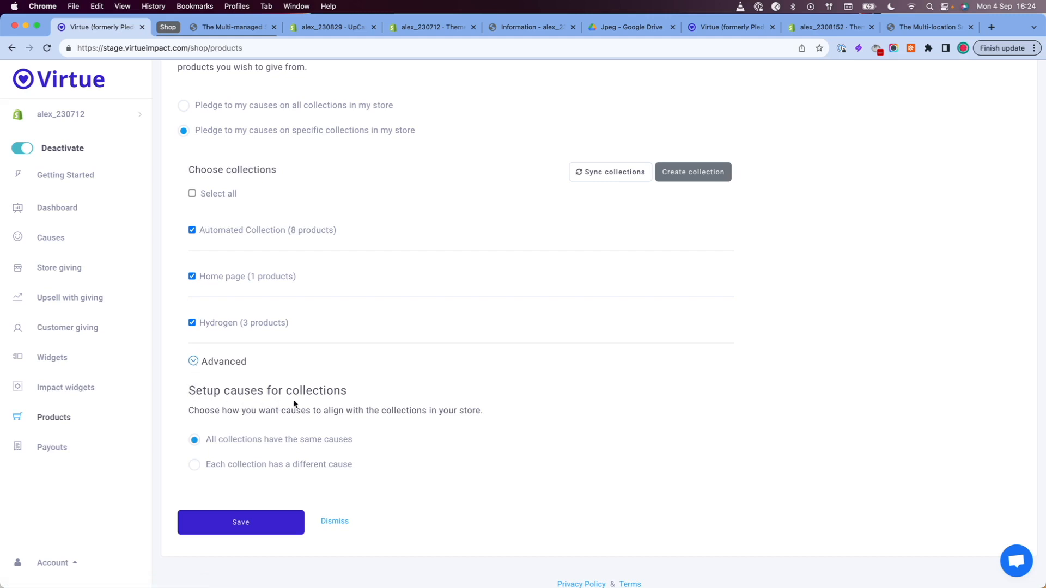
pyautogui.click(194, 469)
pyautogui.click(221, 524)
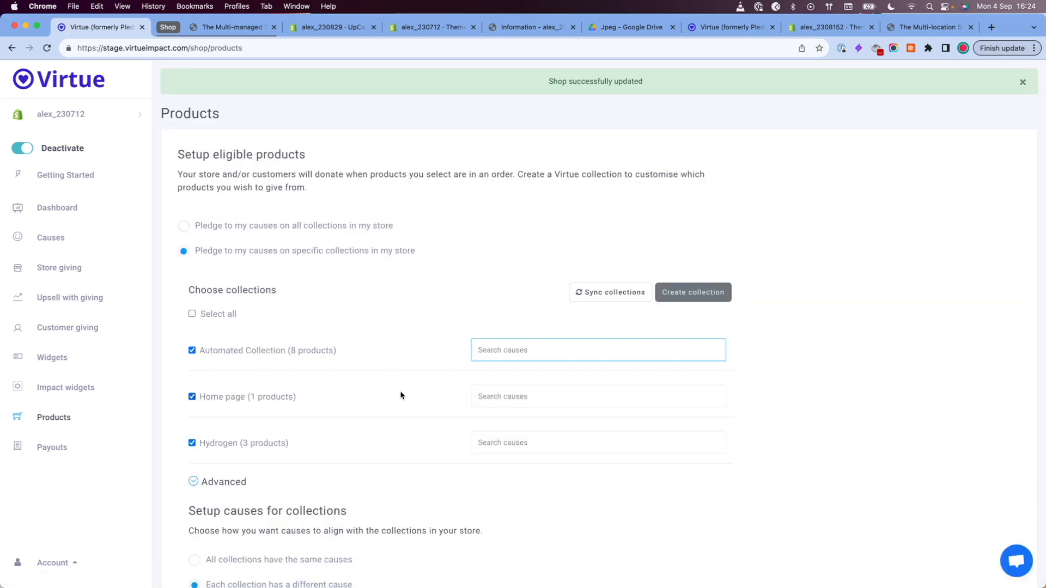
# Step: Assign by Just One Tree to the Automated Collection and Doorstep Homeless Families Project to the Home page collection
pyautogui.scroll(-2, 399, 393)
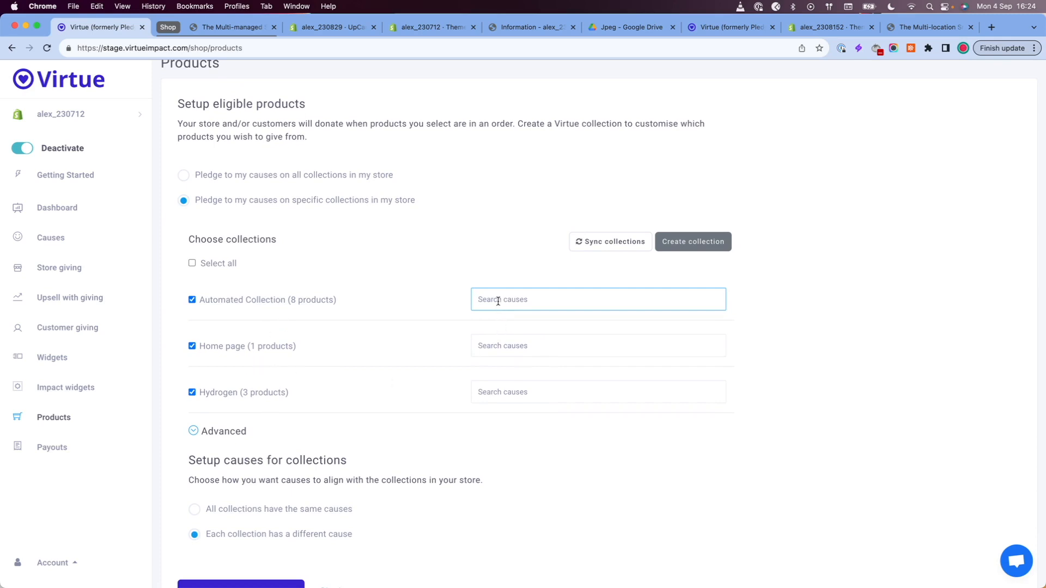
pyautogui.write('Tree')
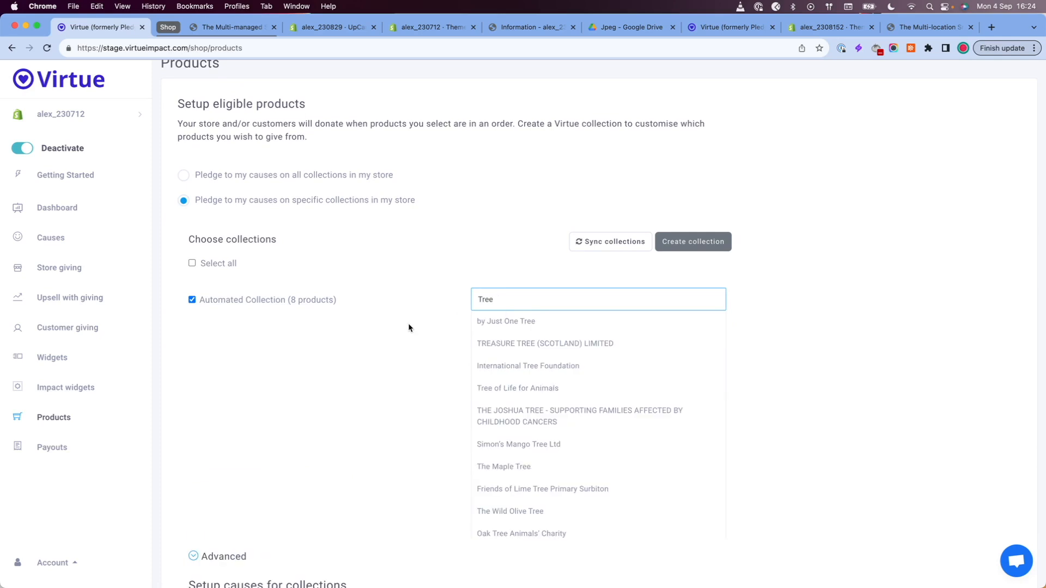
pyautogui.click(500, 322)
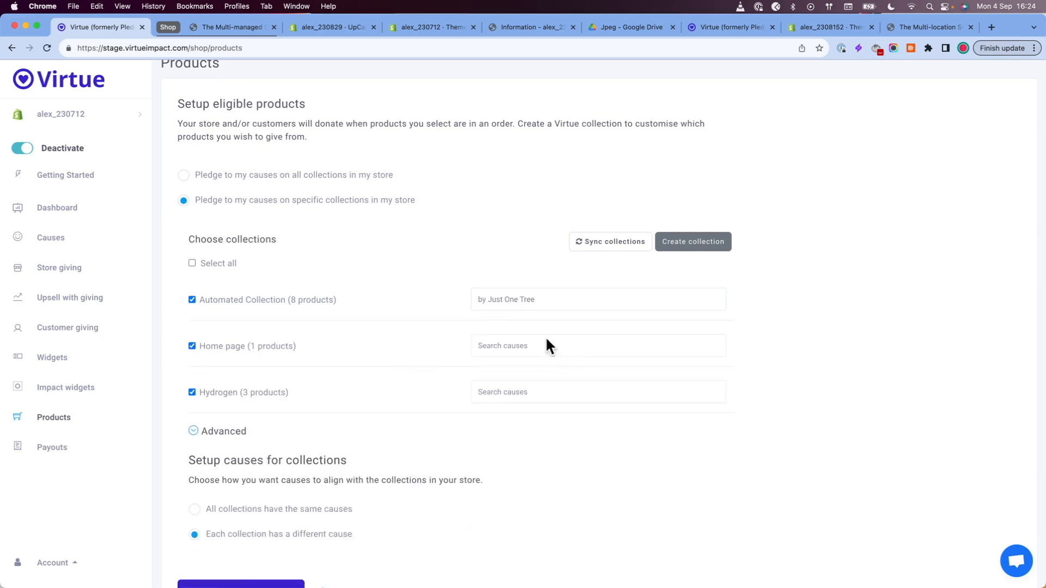
pyautogui.click(528, 349)
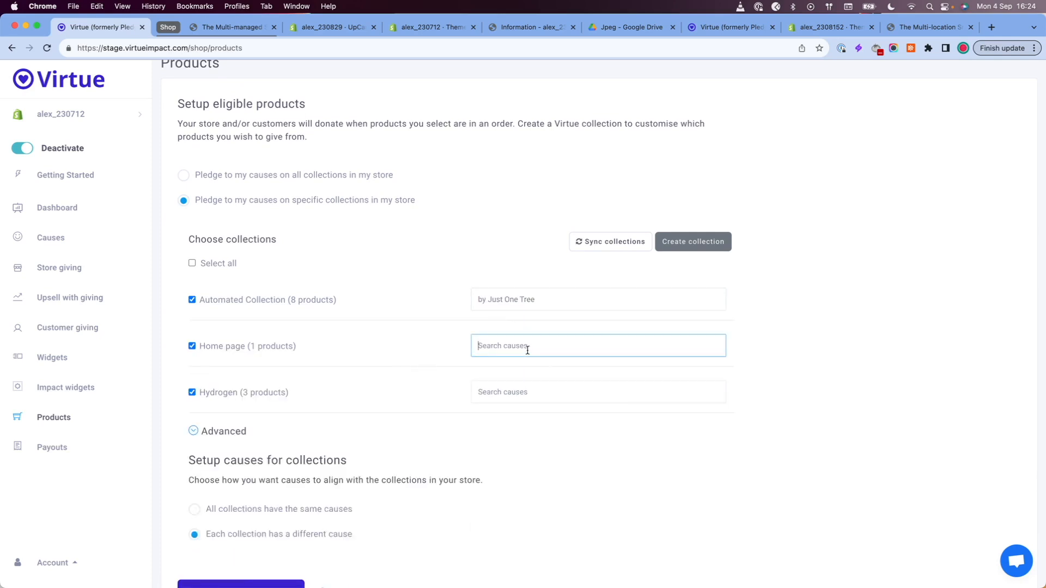
pyautogui.write('Homeless')
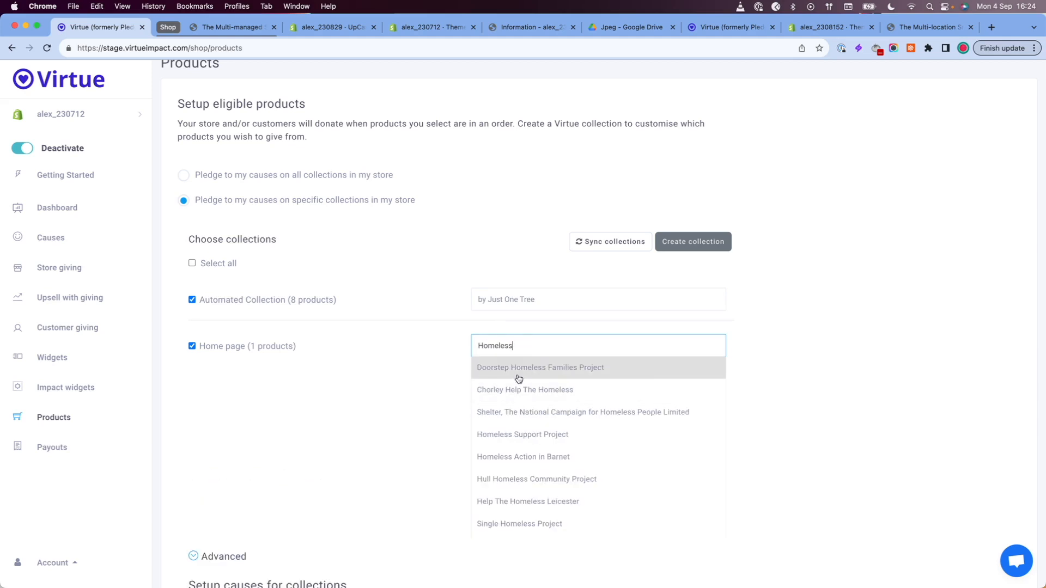
pyautogui.click(527, 369)
# Step: Assign York LGBT Forum to the Hydrogen collection and save the collection causes
pyautogui.click(502, 391)
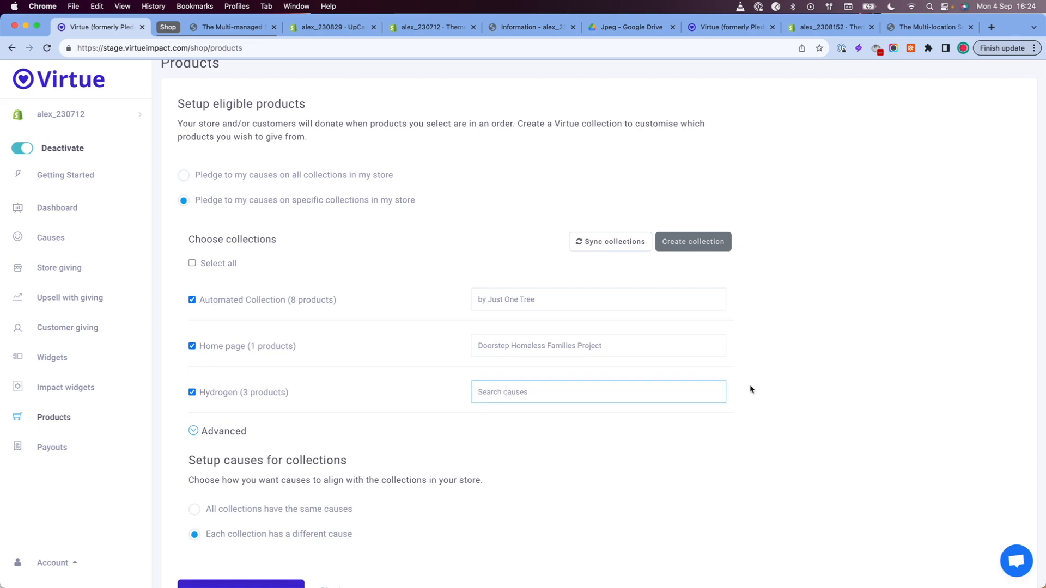
pyautogui.write('LGBT')
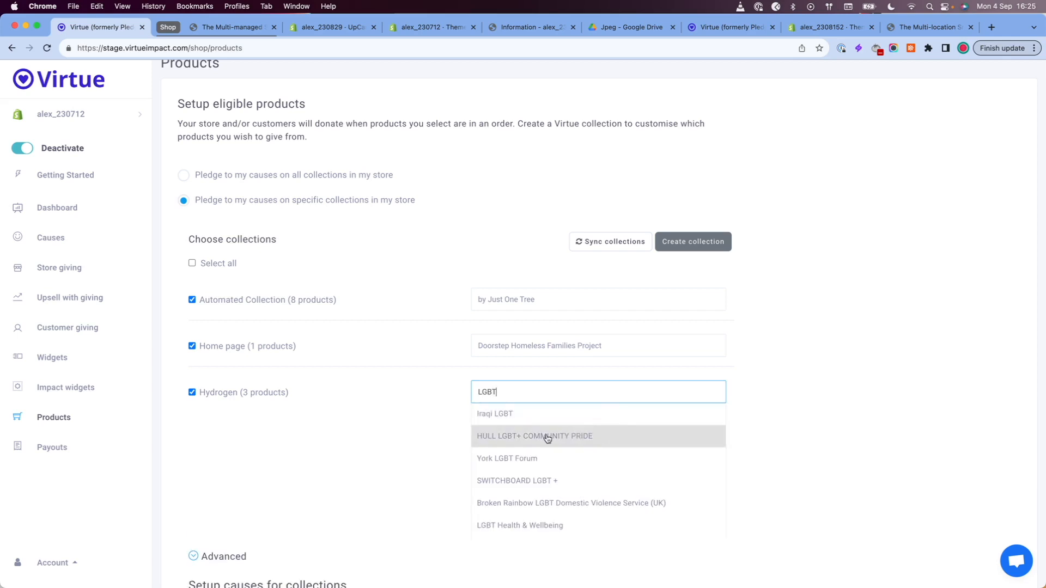
pyautogui.click(502, 465)
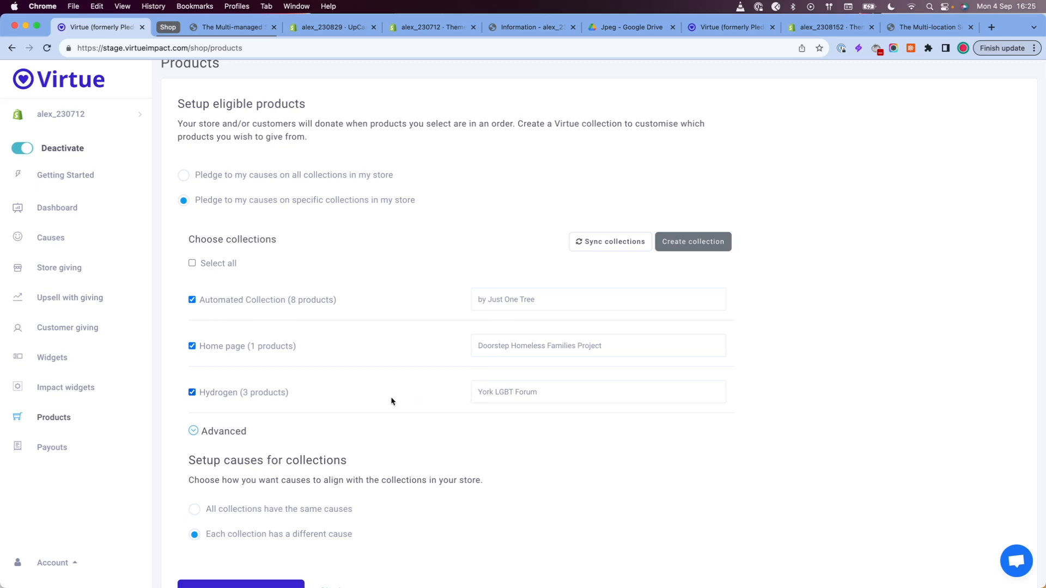
pyautogui.scroll(-3, 391, 400)
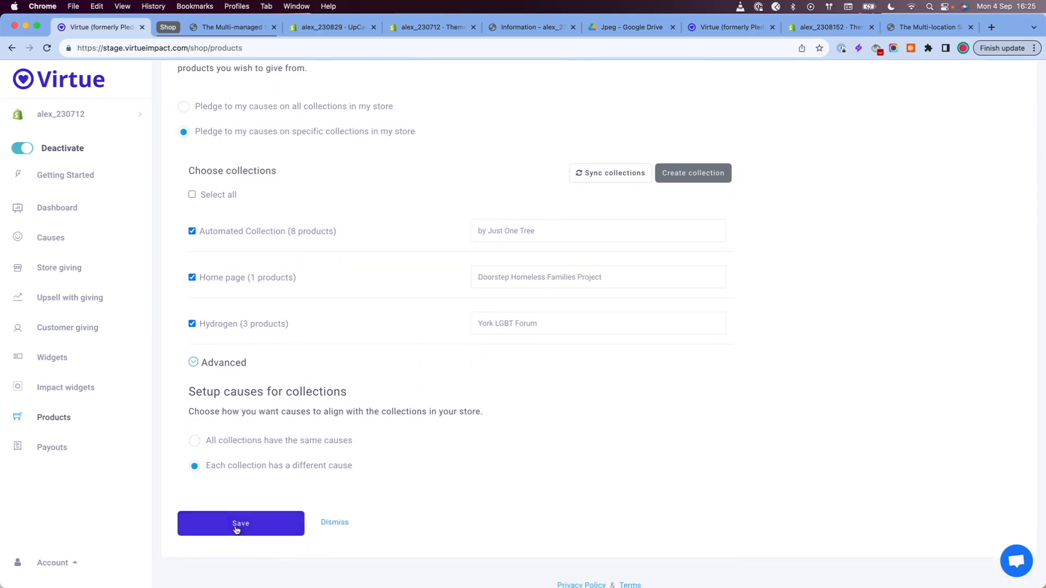
pyautogui.click(236, 529)
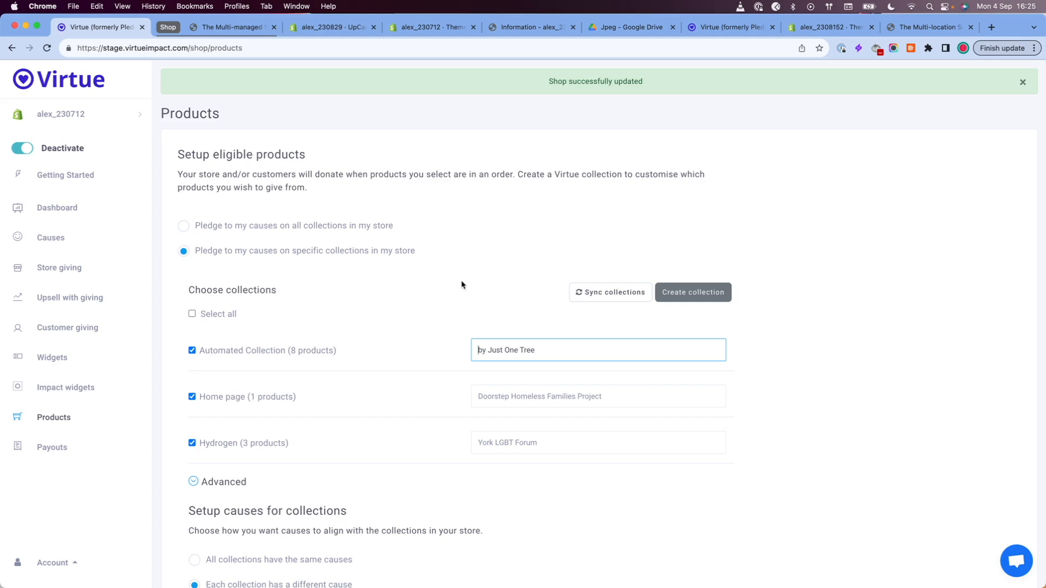
pyautogui.scroll(-2, 461, 285)
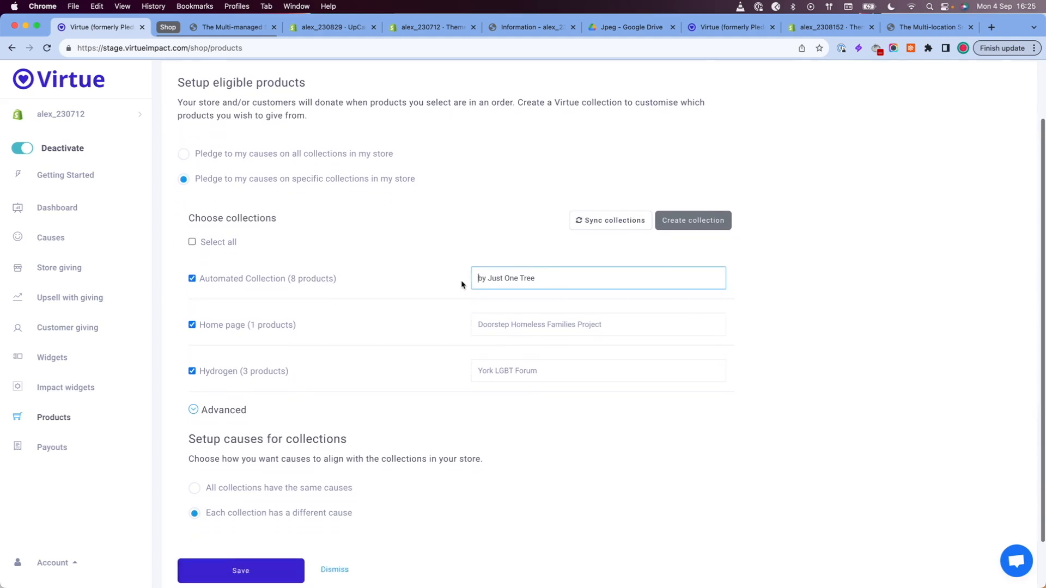
pyautogui.scroll(2, 461, 285)
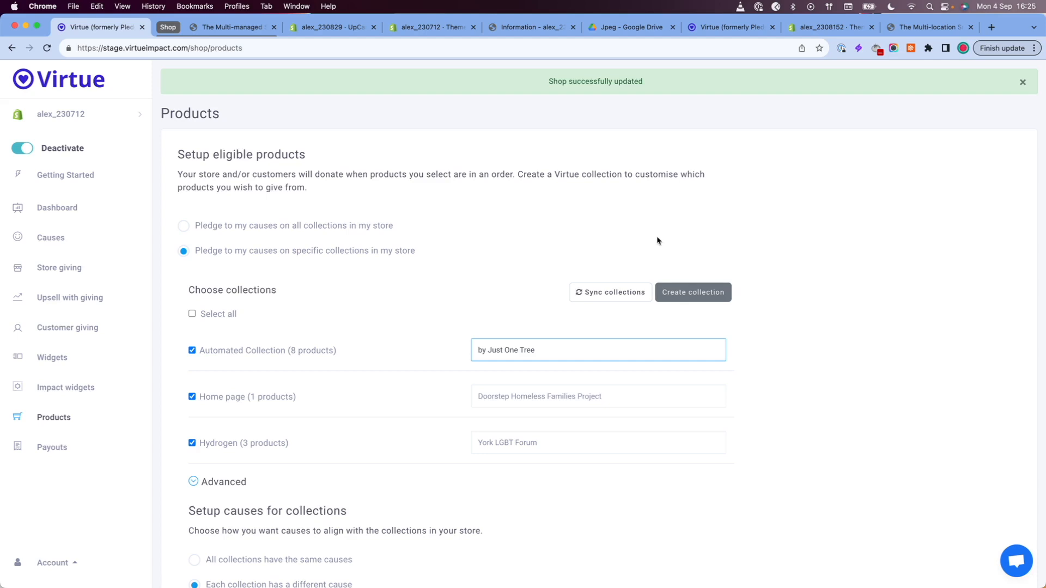
# Step: Start creating a new collection in Shopify admin and title it Virtue
pyautogui.click(689, 301)
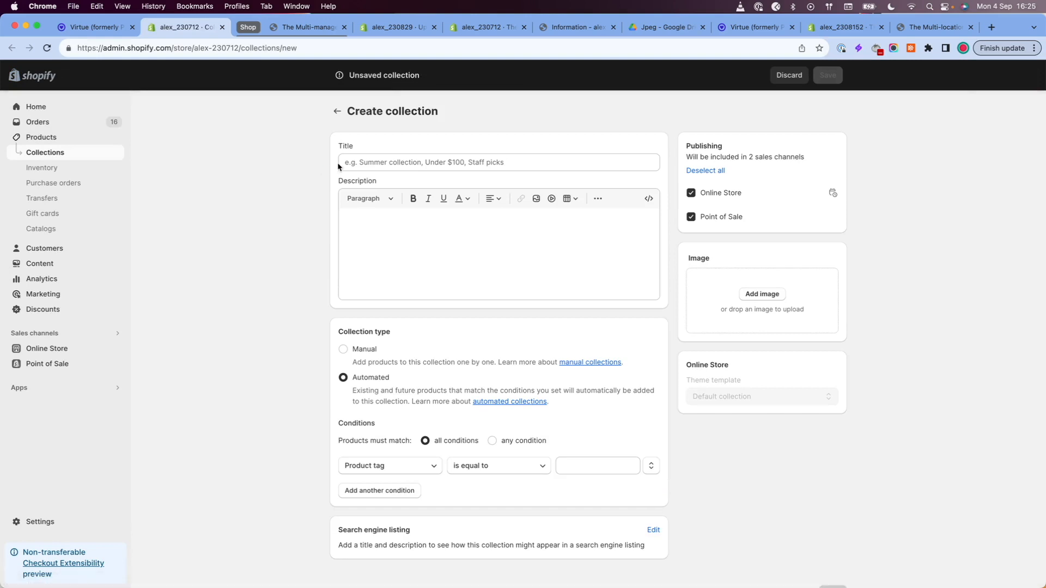
pyautogui.click(366, 163)
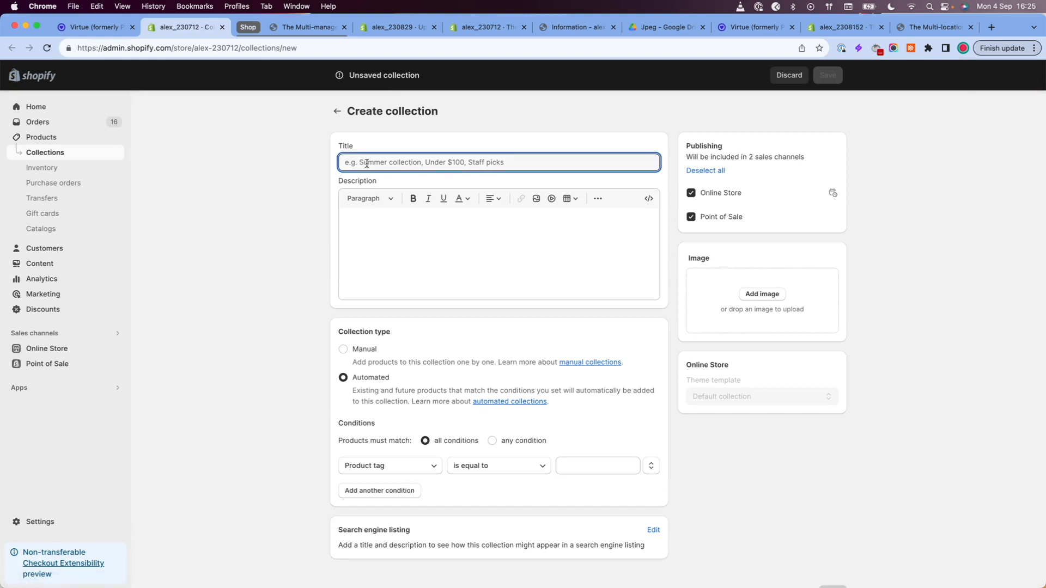
pyautogui.write('Virtue')
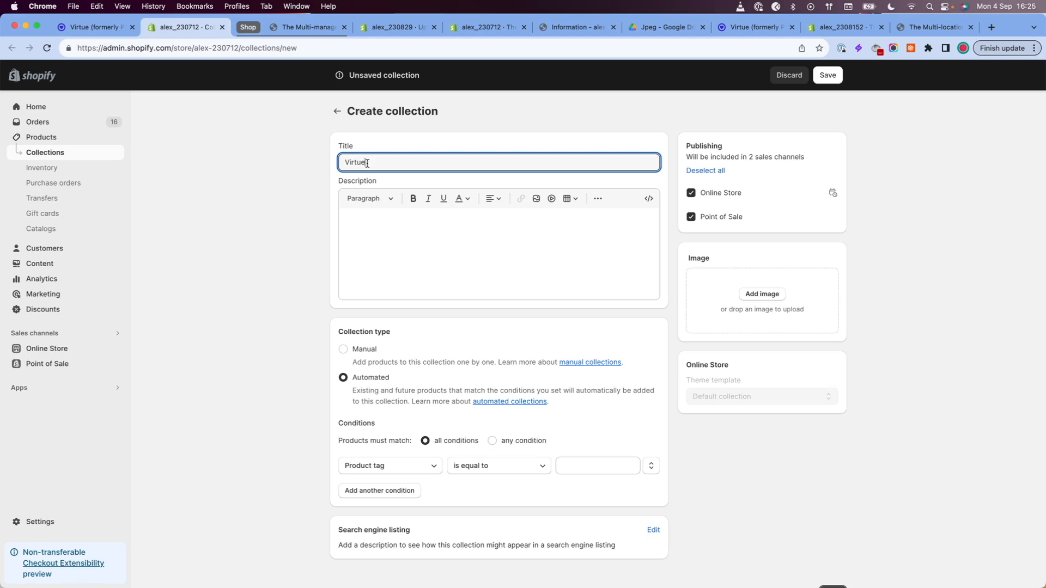
# Step: Return to Virtue's store giving settings, turn on giving from product sales, and save
pyautogui.click(107, 33)
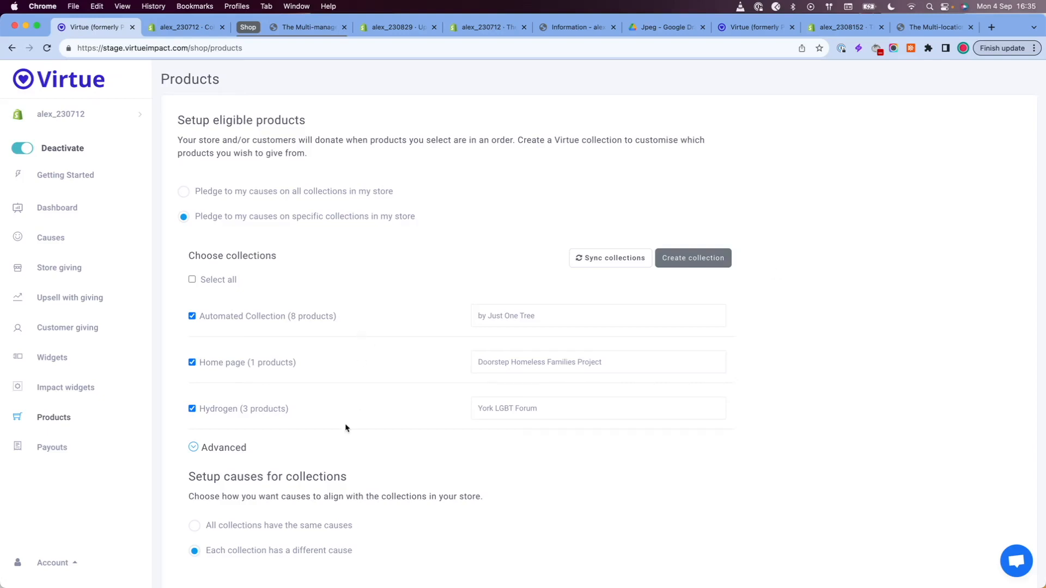
pyautogui.click(59, 268)
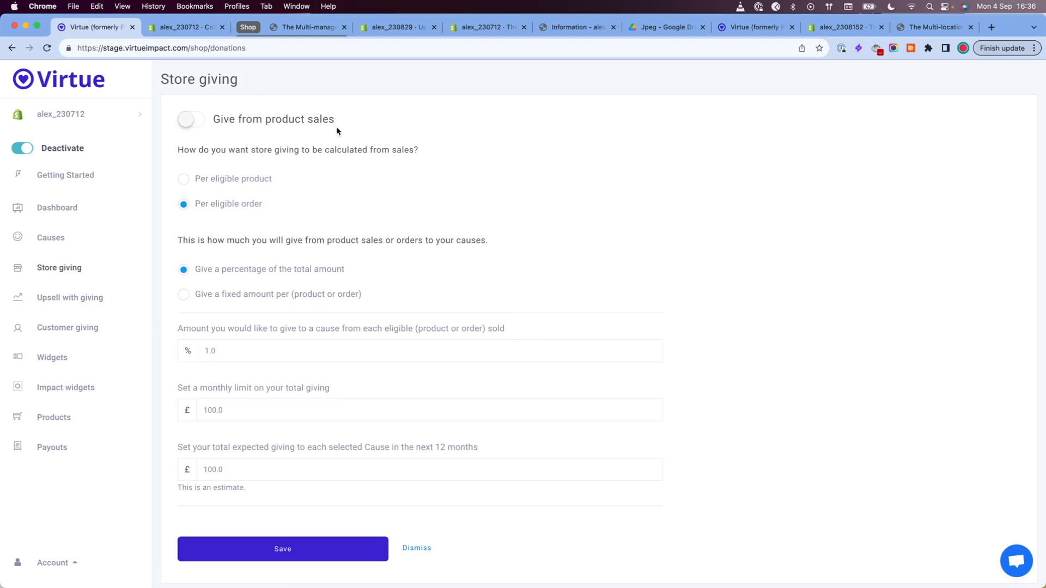
pyautogui.click(197, 126)
pyautogui.click(302, 554)
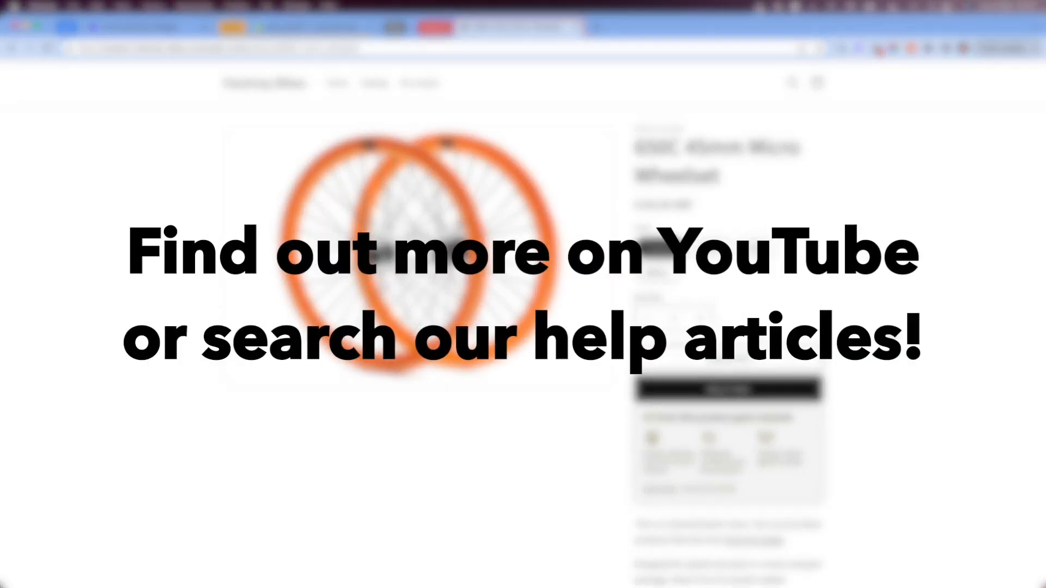
pyautogui.scroll(-1, 844, 395)
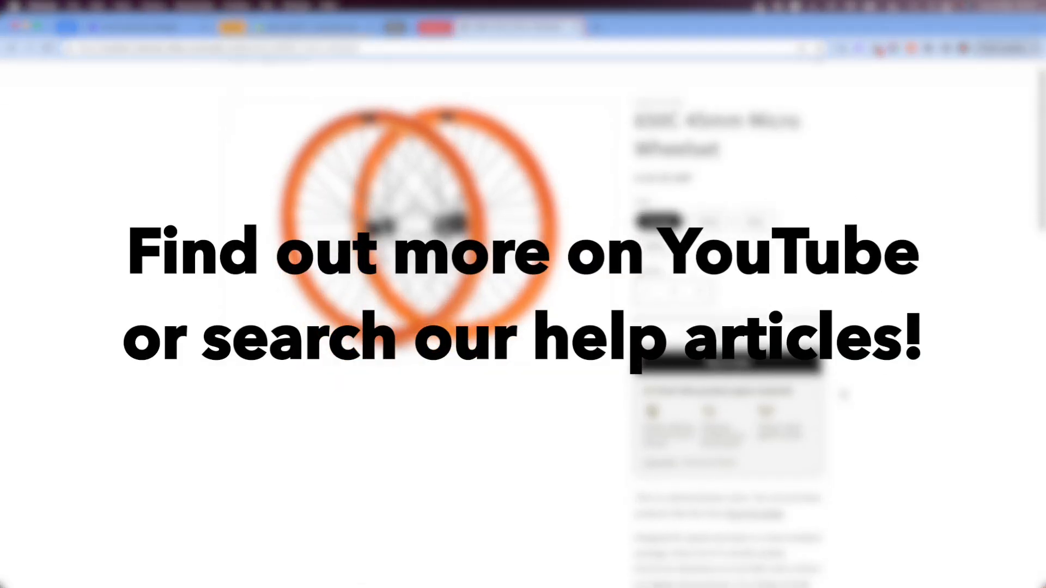
pyautogui.scroll(-1, 848, 423)
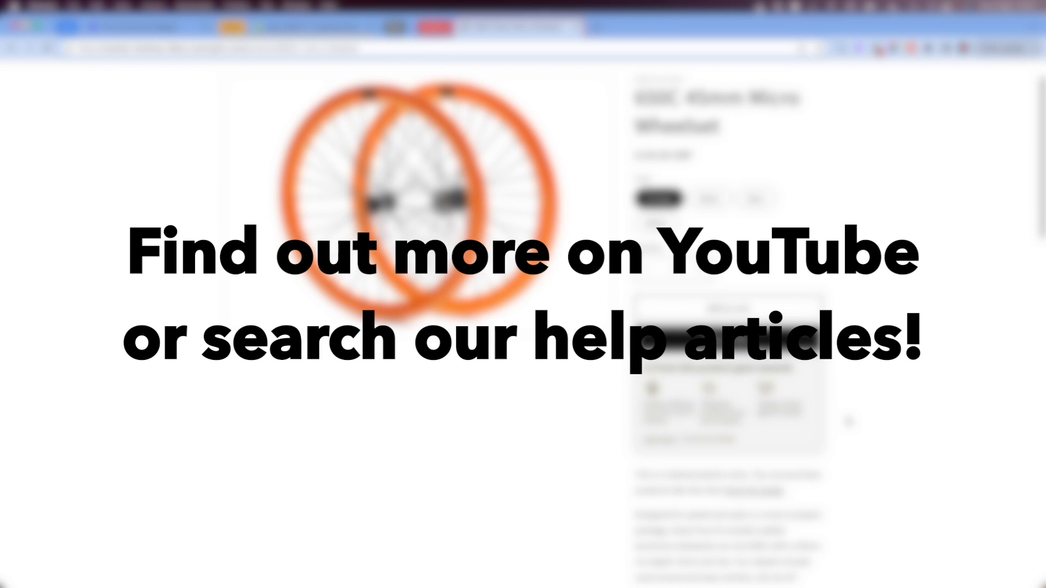